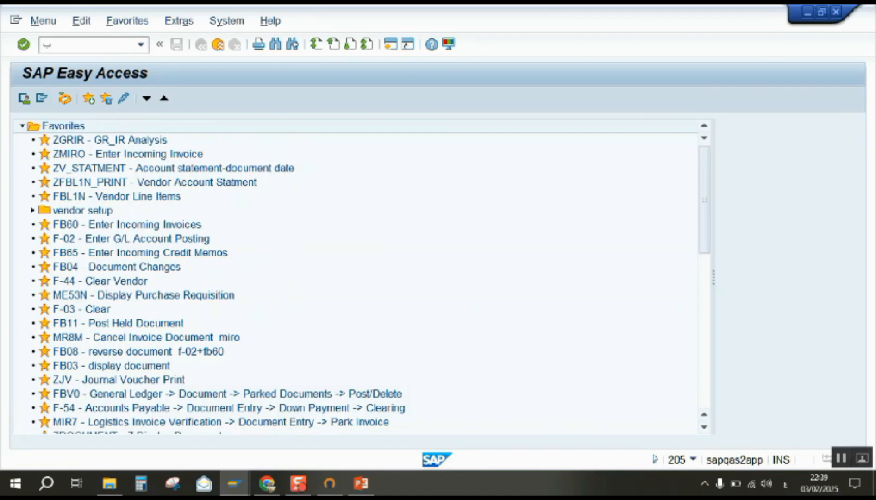
# - Open the Vendor Line Item Display, list the vendor's open normal items without special G/L transactions, and optimize the column widths
pyautogui.click(111, 45)
pyautogui.press('Return')
pyautogui.scroll(-3, 176, 216)
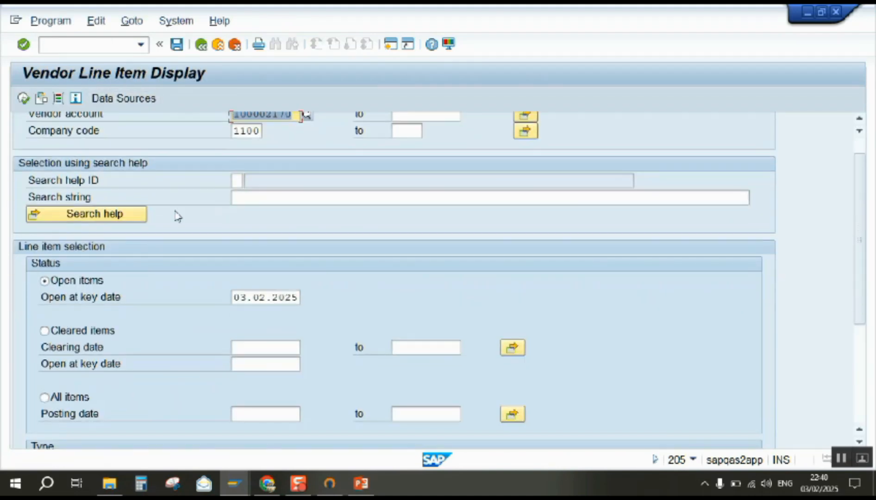
pyautogui.click(65, 407)
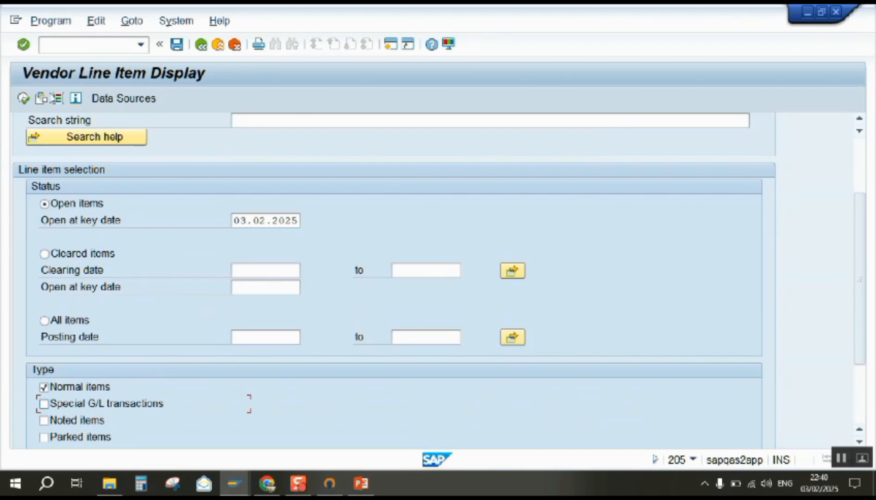
pyautogui.click(23, 98)
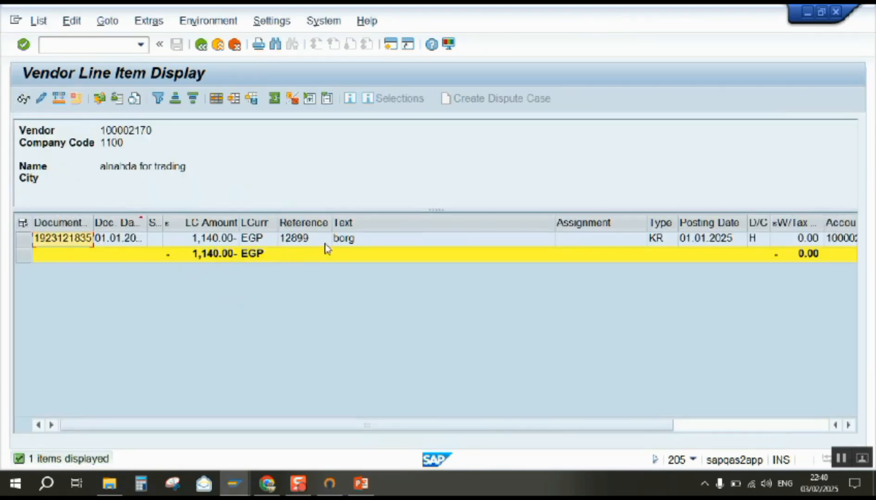
pyautogui.rightClick(313, 238)
pyautogui.click(366, 270)
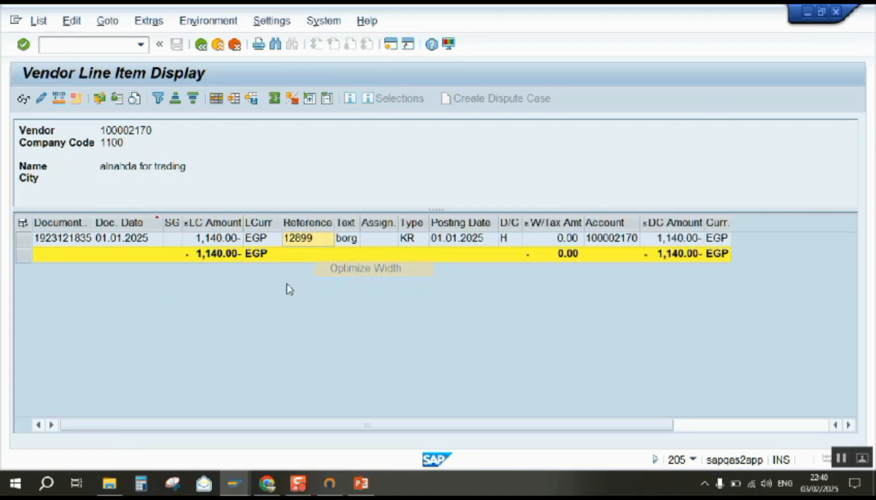
# - List only the vendor's open special G/L transactions, excluding normal items, and optimize the column widths
pyautogui.click(206, 40)
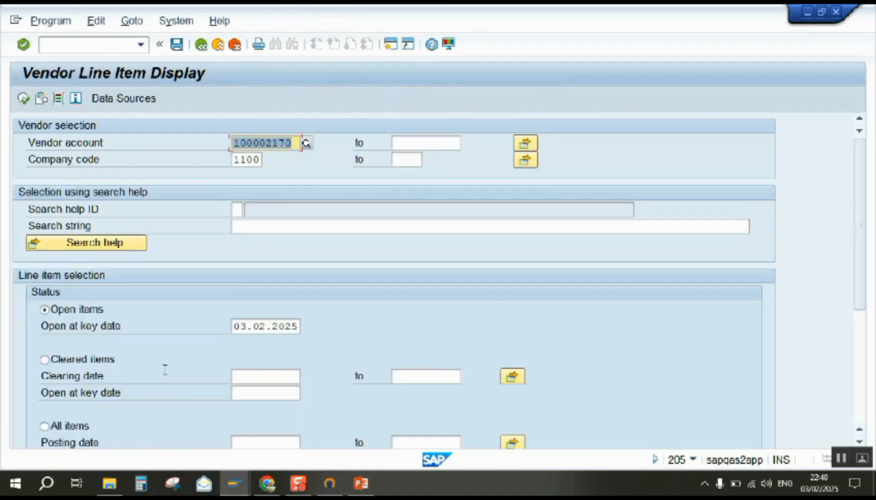
pyautogui.scroll(-3, 102, 361)
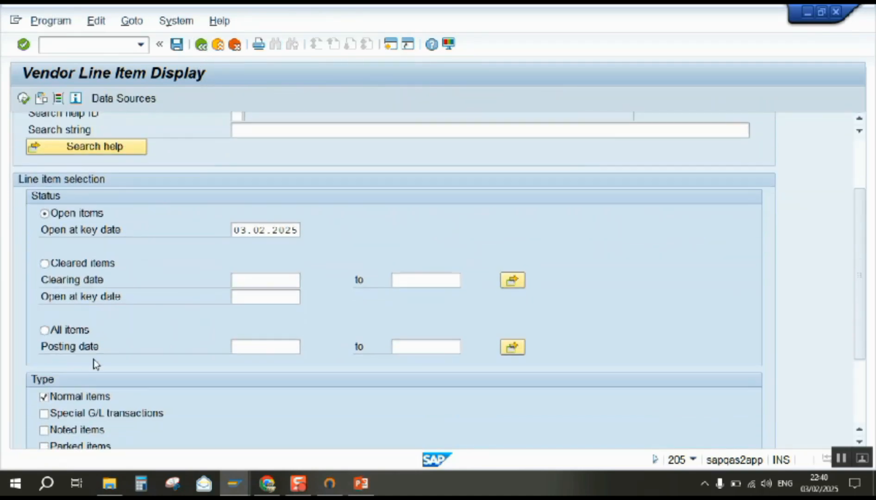
pyautogui.click(65, 398)
pyautogui.scroll(-1, 79, 408)
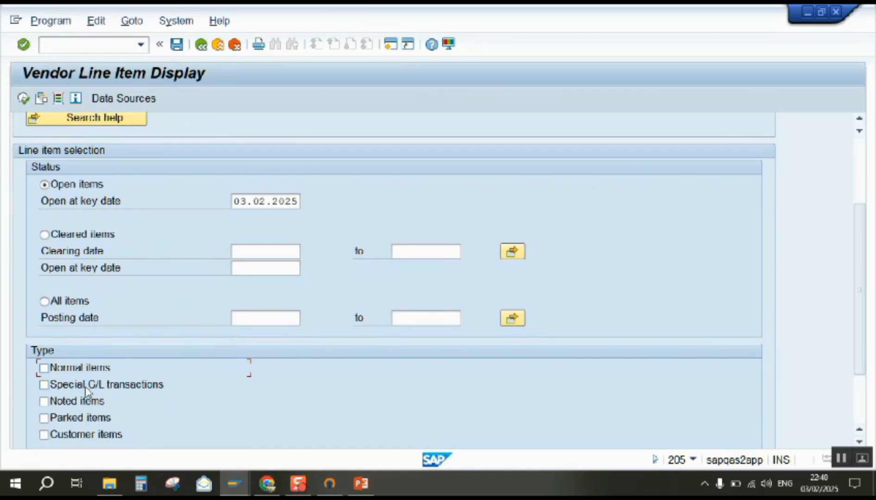
pyautogui.click(23, 98)
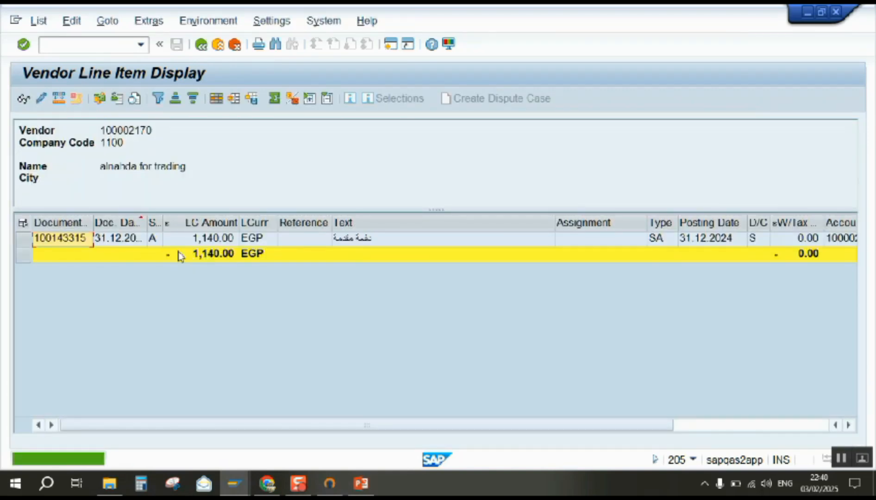
pyautogui.rightClick(268, 238)
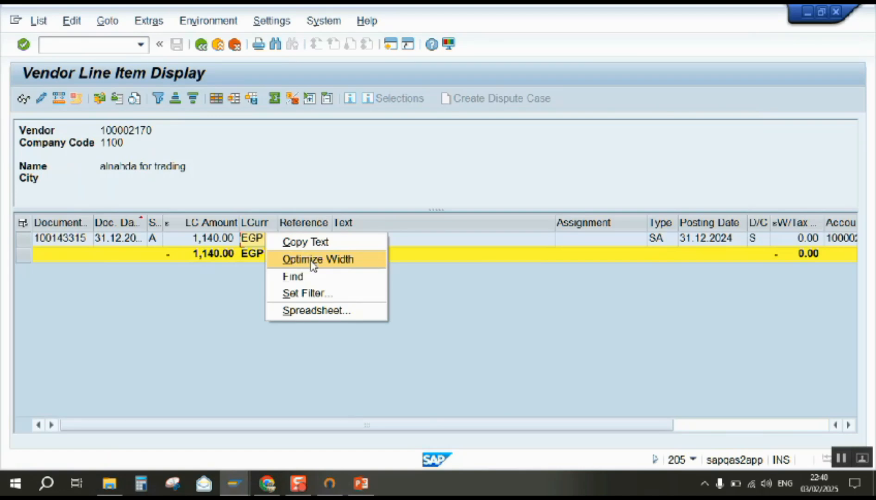
pyautogui.click(314, 260)
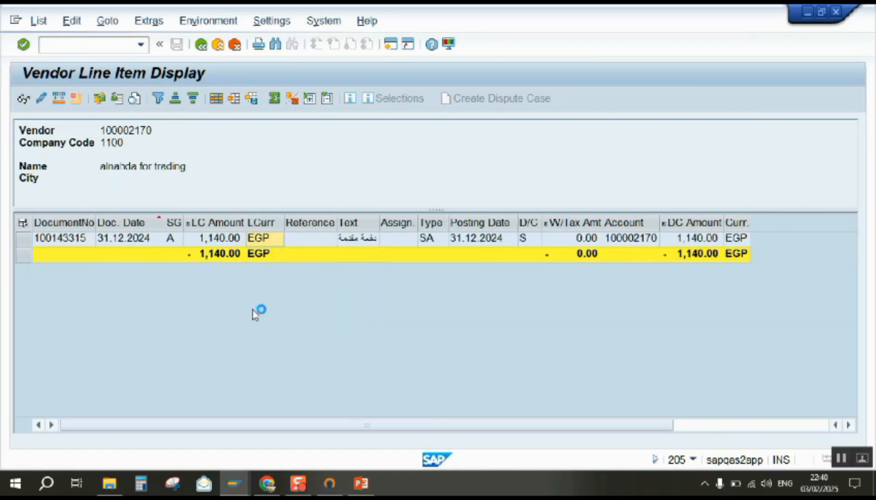
# - Return to the vendor line item selection and set the item type to normal items only, without special G/L transactions
pyautogui.click(205, 50)
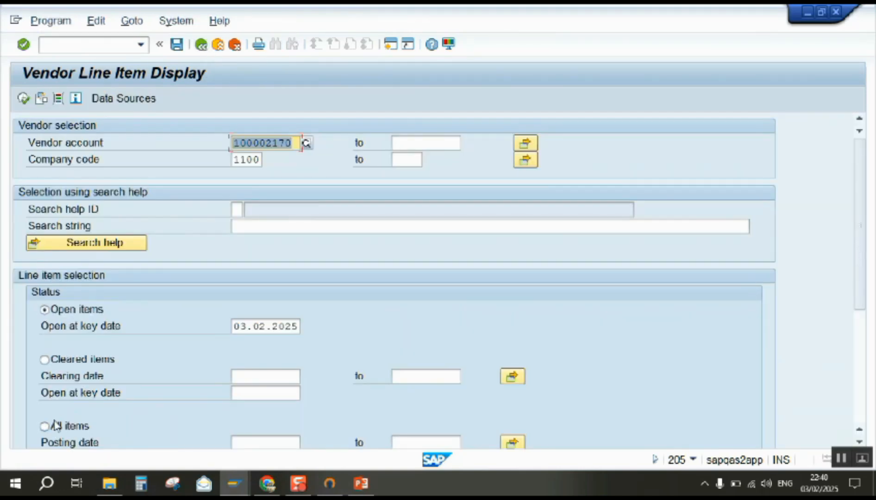
pyautogui.scroll(-1, 56, 417)
pyautogui.scroll(-1, 54, 442)
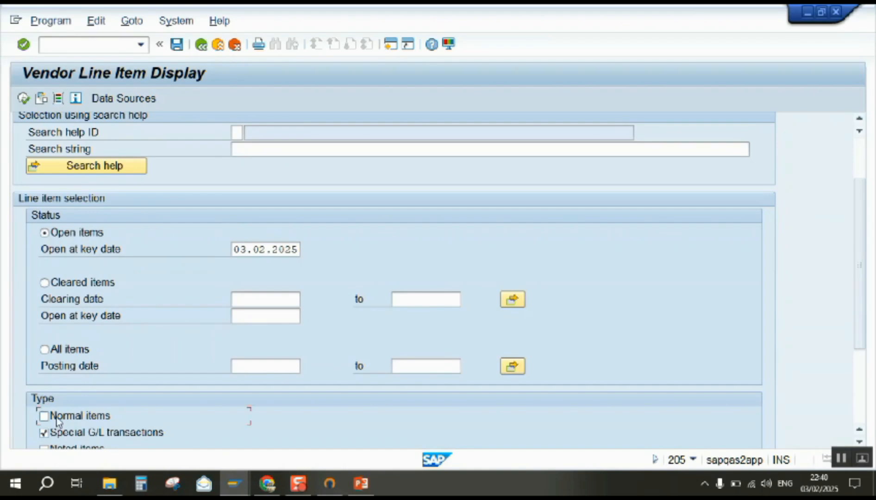
pyautogui.click(43, 416)
# - Start transaction F-54 in the other session and set the document date to 31.1.25
pyautogui.press('F3')
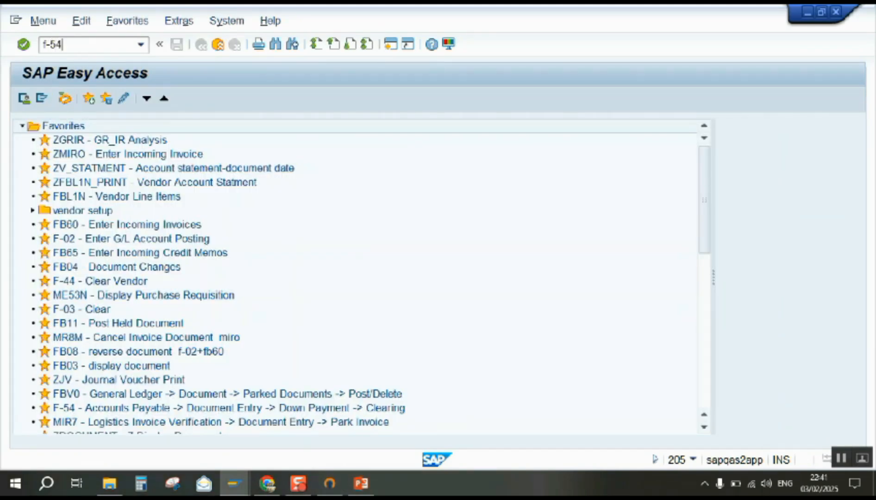
pyautogui.press('Return')
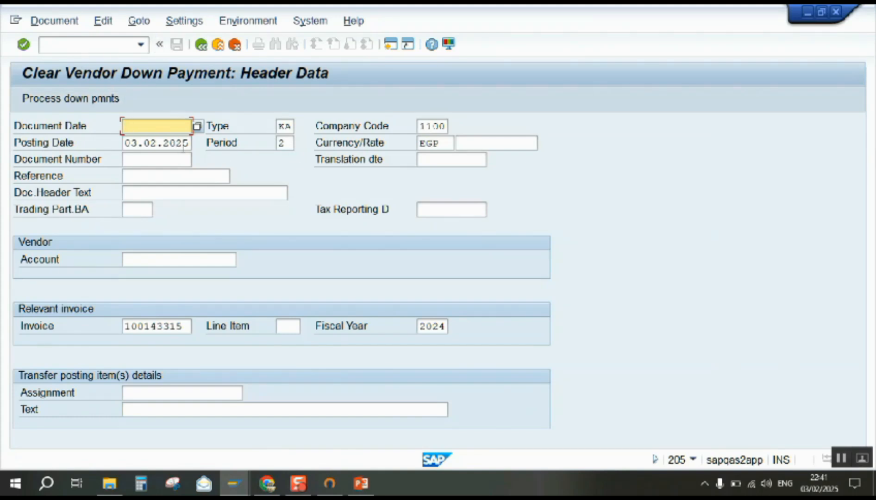
pyautogui.press('space')
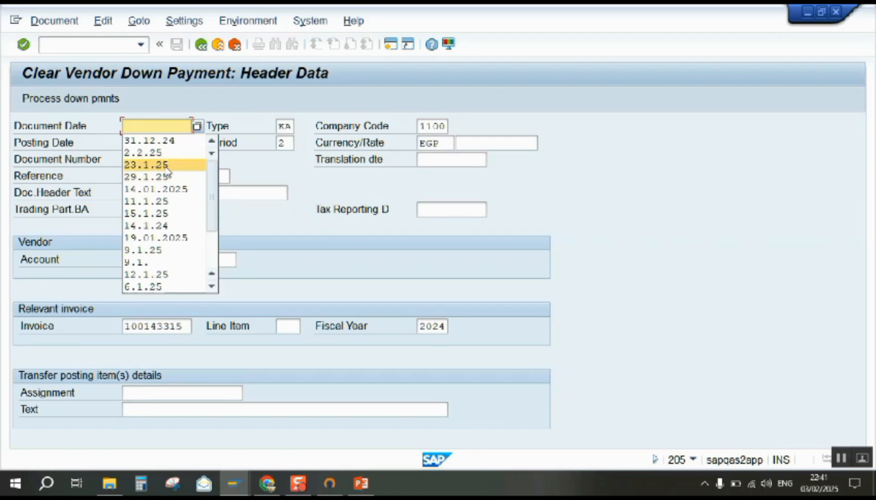
pyautogui.click(163, 126)
pyautogui.write('31.1.25')
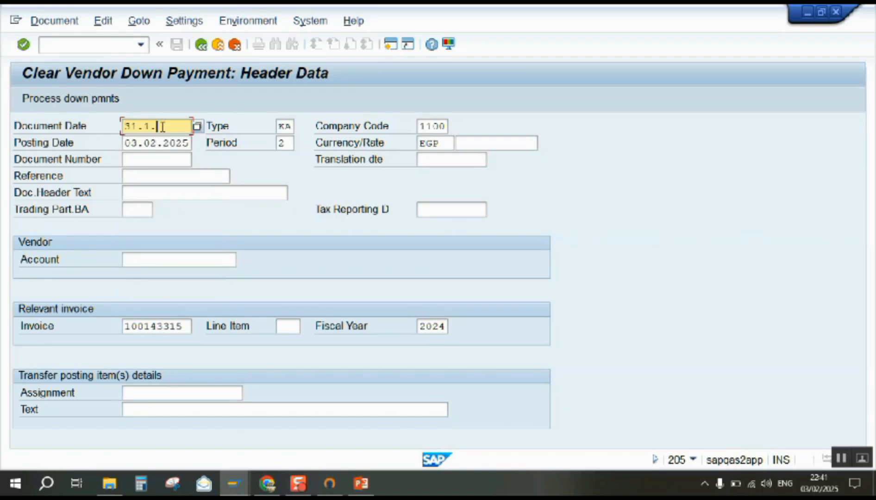
# - Enter 31.125 as the posting date of the down payment clearing
pyautogui.click(185, 143)
pyautogui.write('31')
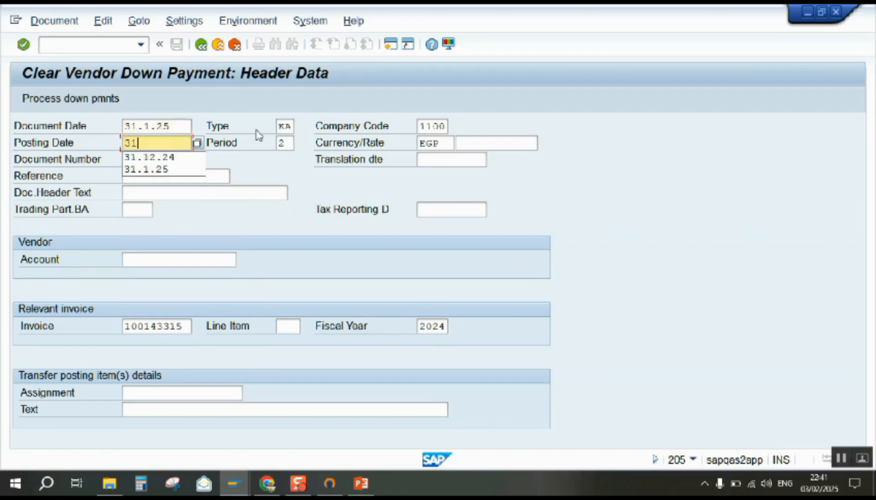
pyautogui.write('.125')
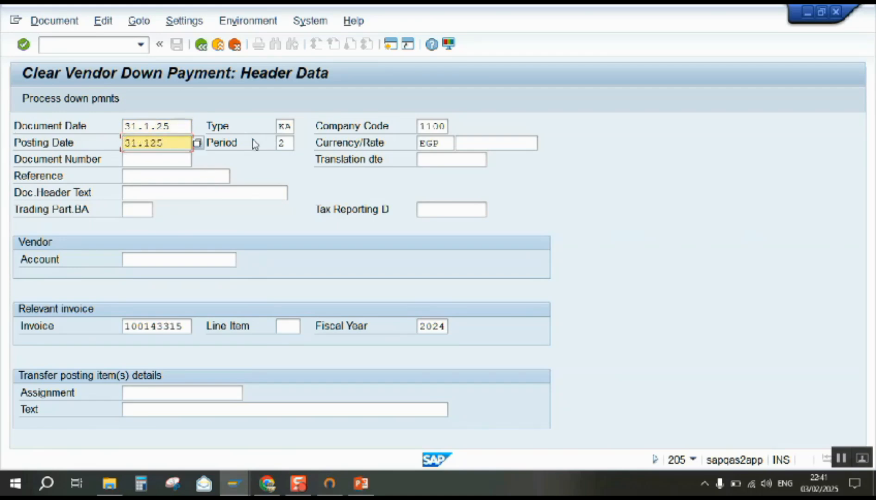
pyautogui.click(292, 127)
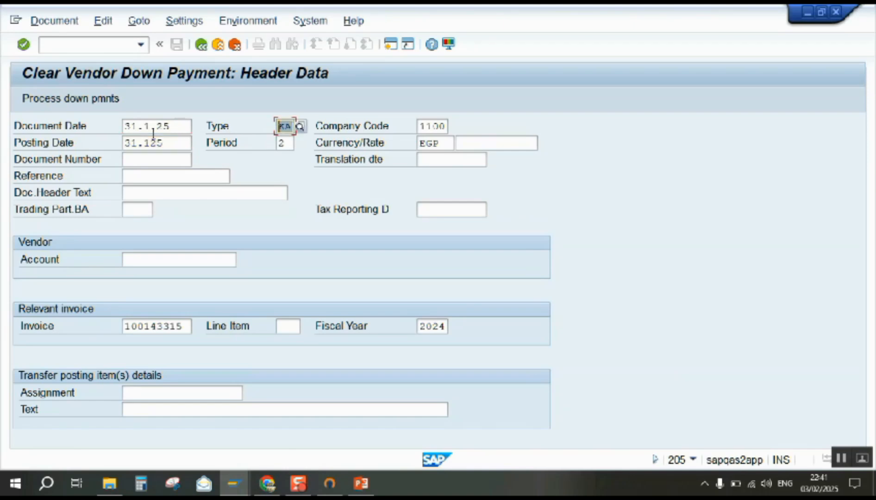
# - Copy the reference of the vendor's open KR invoice from the line item list into the clearing header's Reference field
pyautogui.click(170, 174)
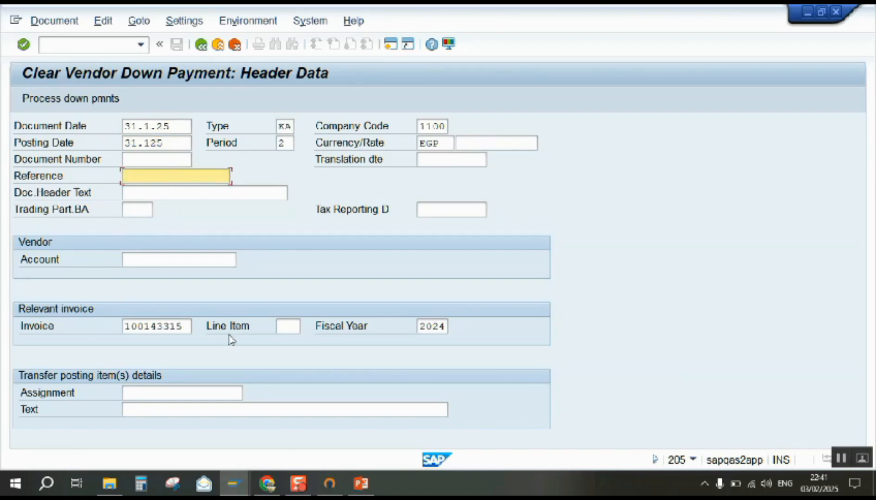
pyautogui.click(234, 484)
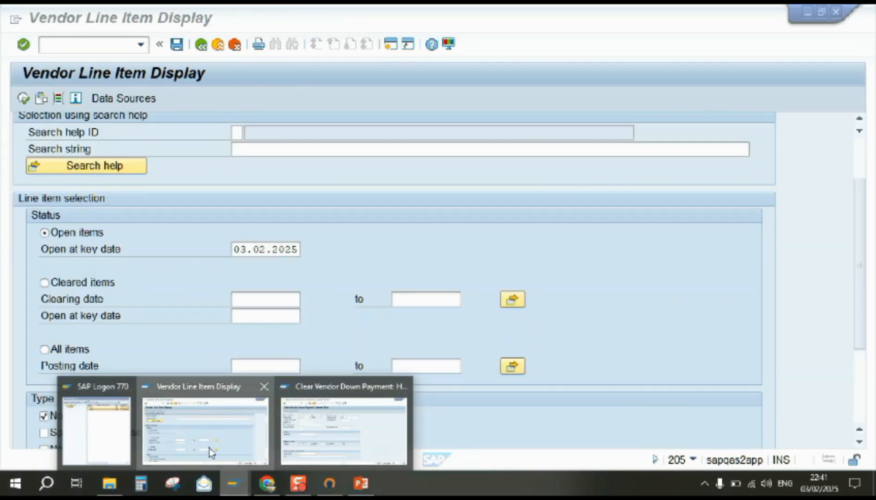
pyautogui.click(211, 453)
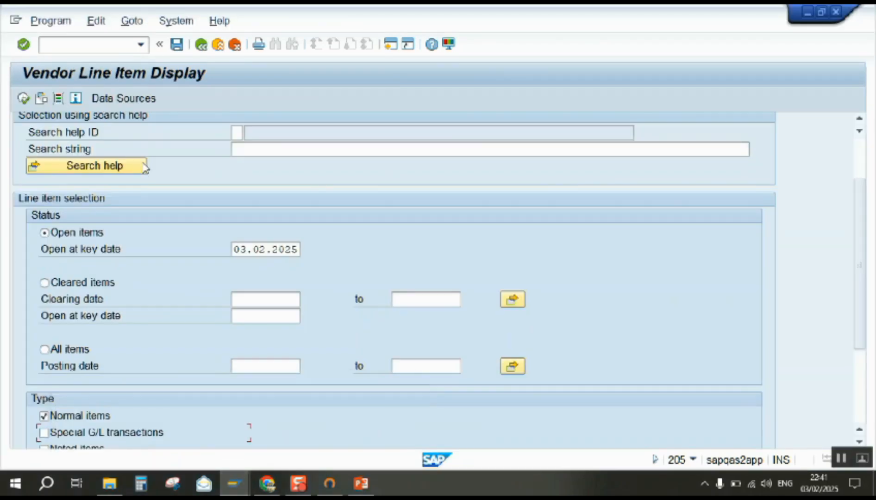
pyautogui.click(24, 98)
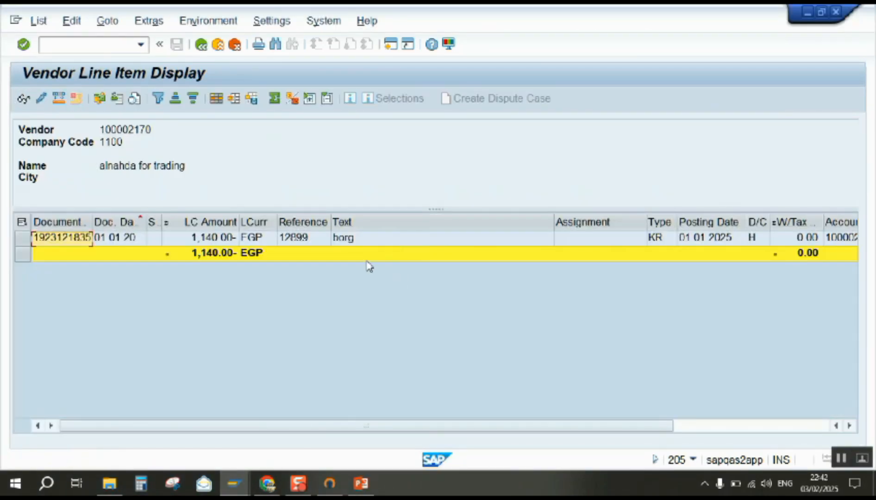
pyautogui.rightClick(306, 239)
pyautogui.click(331, 250)
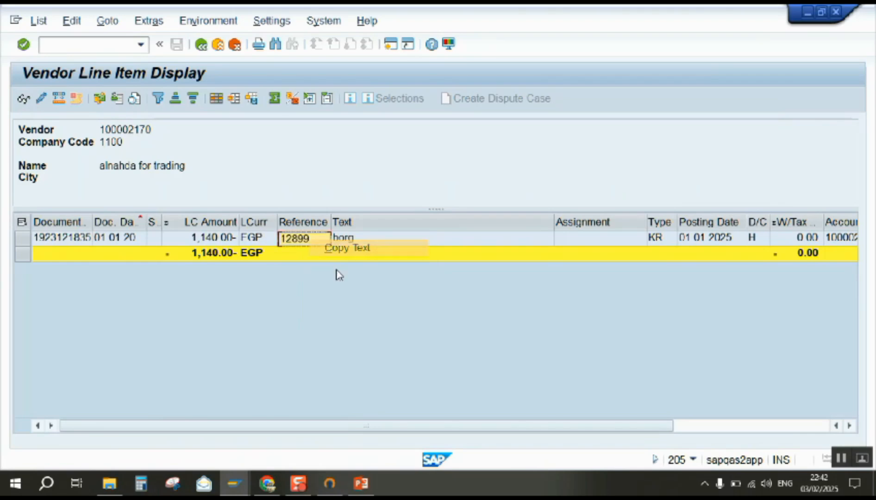
pyautogui.click(235, 484)
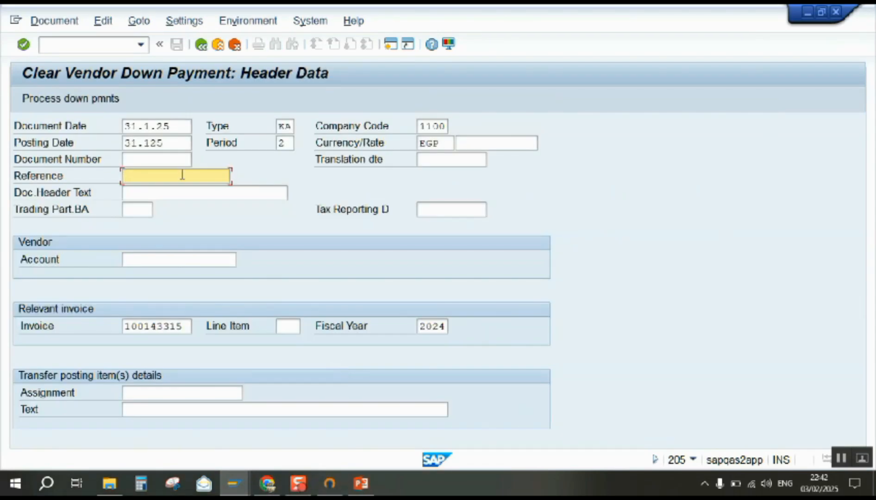
pyautogui.hotkey('ctrl', 'v')
# - Clear the prefilled invoice number in the Relevant invoice section
pyautogui.click(183, 256)
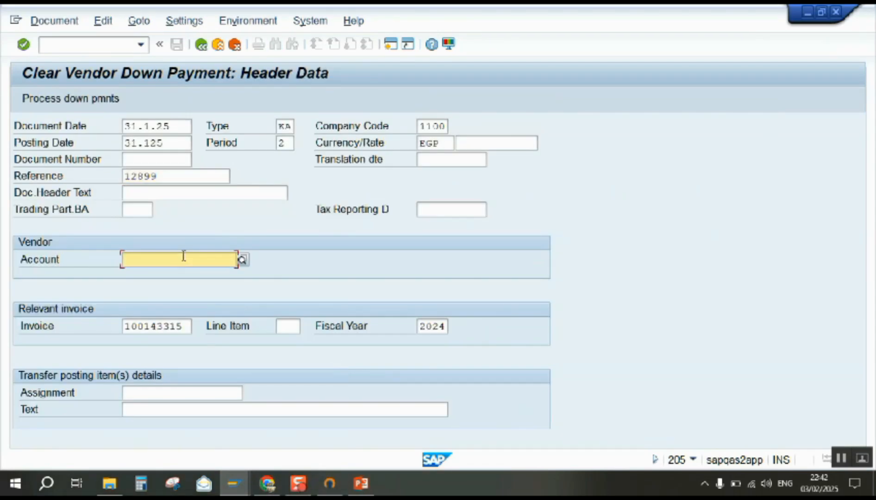
pyautogui.doubleClick(185, 327)
pyautogui.press('Delete')
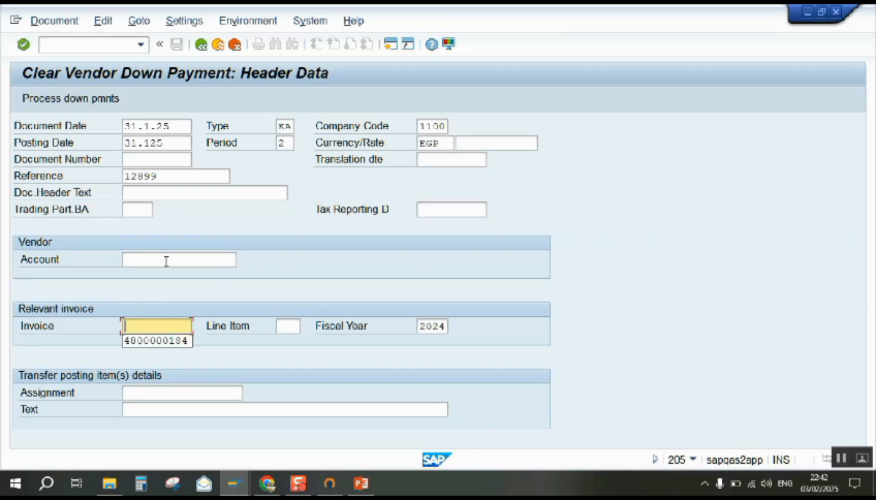
# - Copy the vendor number from the line item list into the clearing header's vendor Account field and try to process the down payments
pyautogui.click(189, 261)
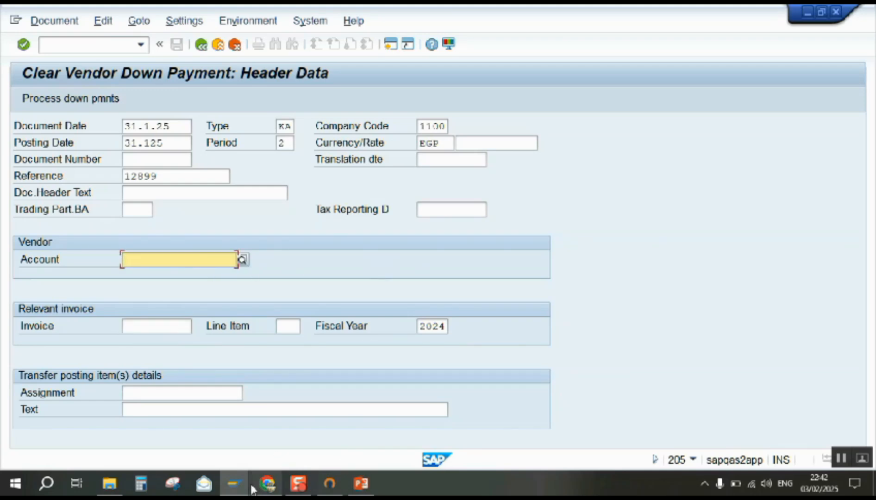
pyautogui.moveTo(232, 484)
pyautogui.click(212, 424)
pyautogui.moveTo(153, 130); pyautogui.dragTo(111, 131)
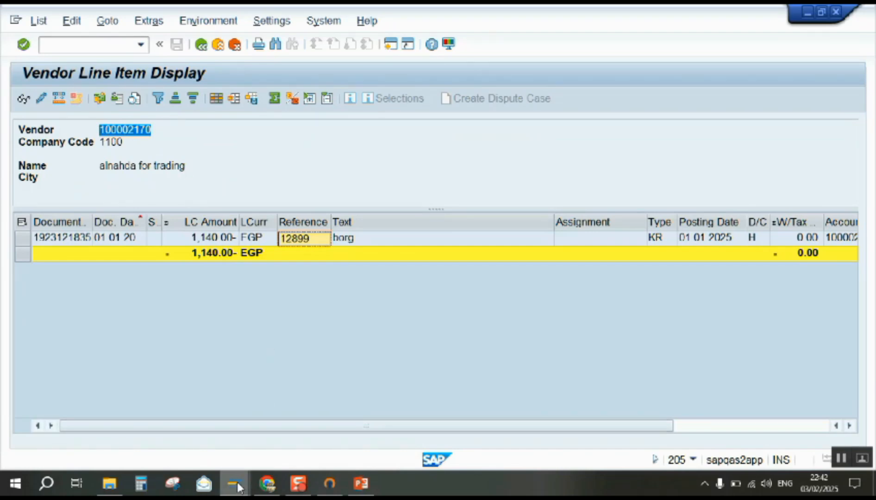
pyautogui.moveTo(235, 483)
pyautogui.click(321, 423)
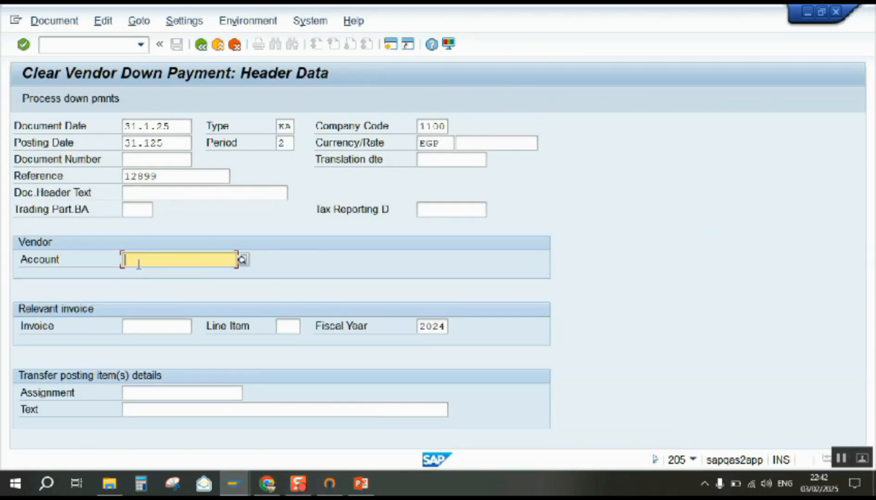
pyautogui.hotkey('ctrl', 'v')
pyautogui.click(85, 105)
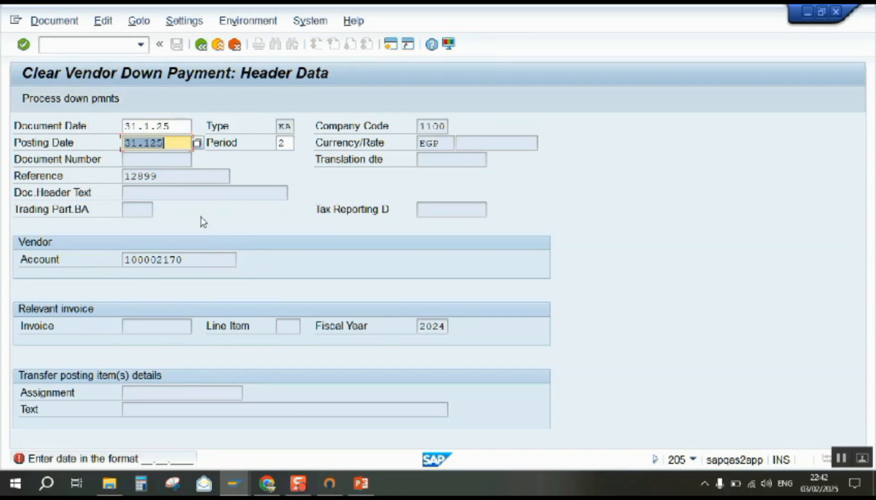
# - Correct the posting date of the down payment clearing to 31.1.25
pyautogui.click(158, 144)
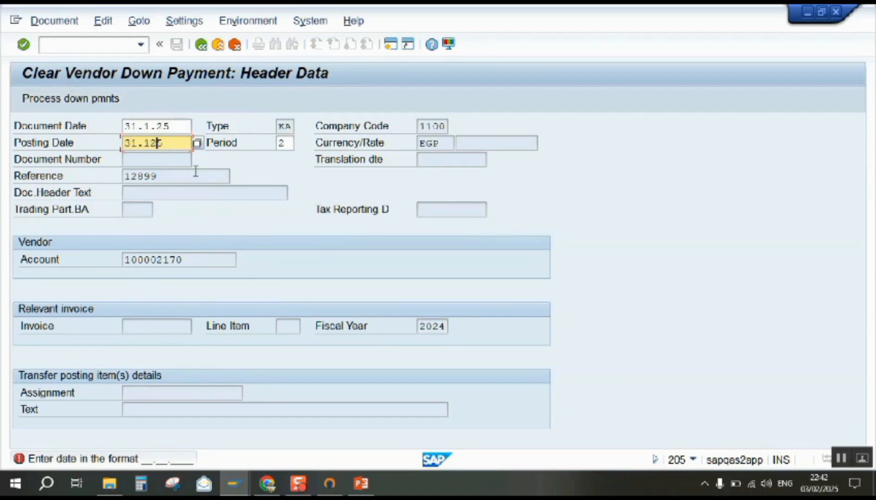
pyautogui.doubleClick(179, 143)
pyautogui.write('3')
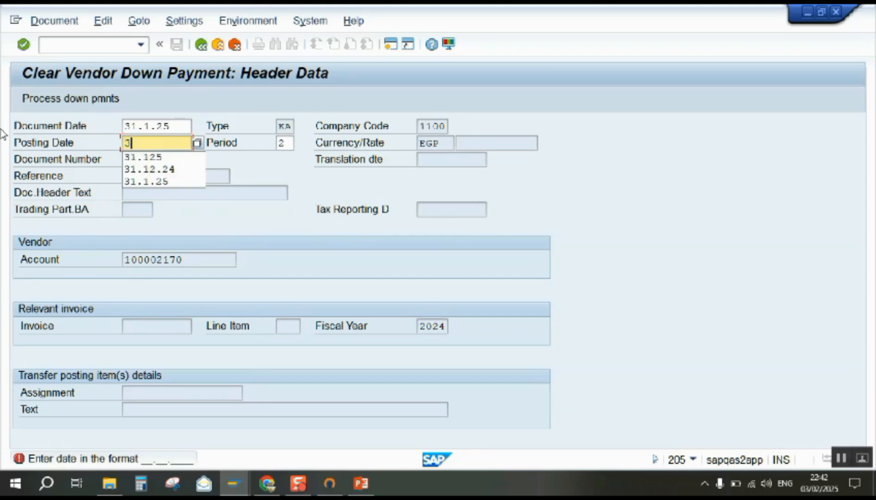
pyautogui.write('1.1.2')
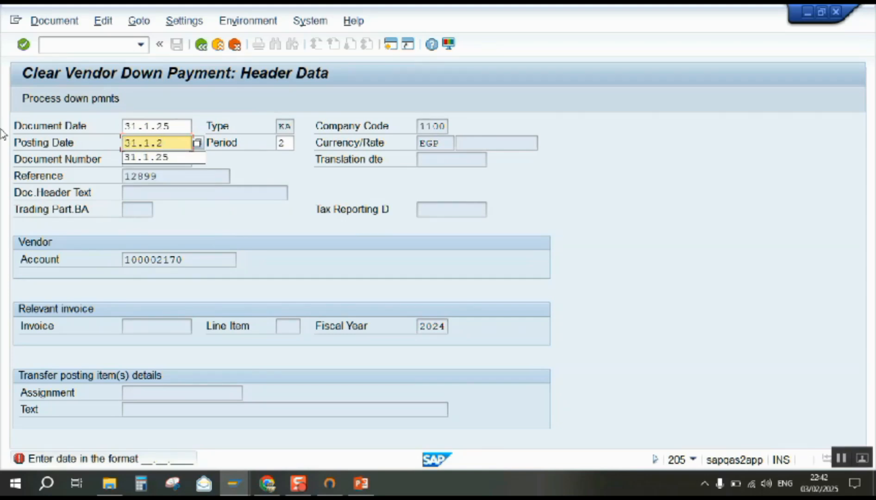
pyautogui.write('5')
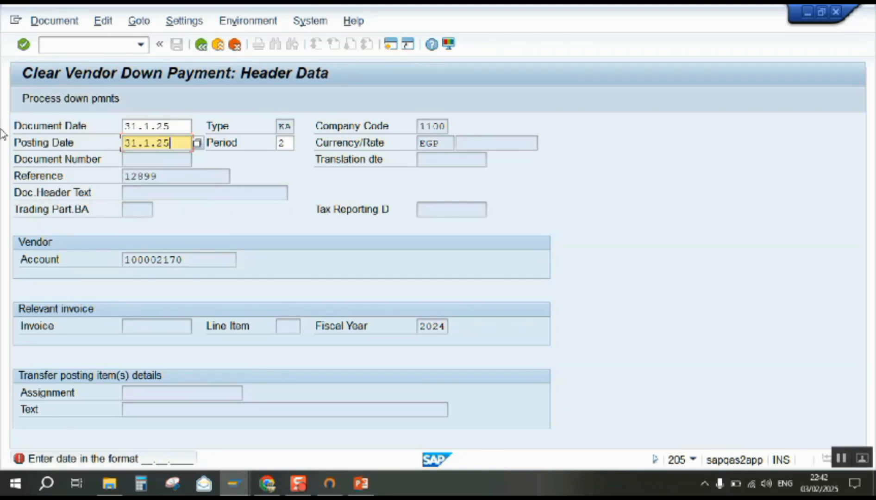
# - Proceed to the vendor's down payments, enter the full available amount of 1,140.00 as Transfer Posting and try to post the clearing
pyautogui.press('Return')
pyautogui.press('Return')
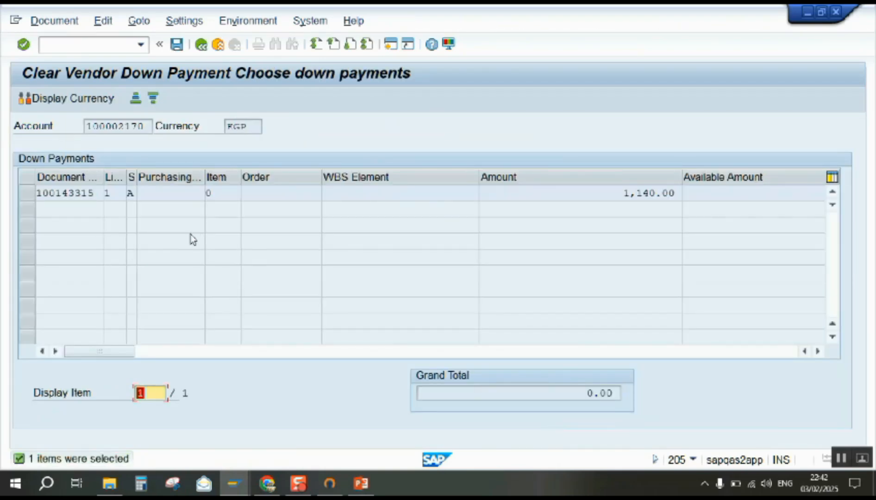
pyautogui.moveTo(121, 357); pyautogui.dragTo(510, 358)
pyautogui.moveTo(604, 197); pyautogui.dragTo(676, 196)
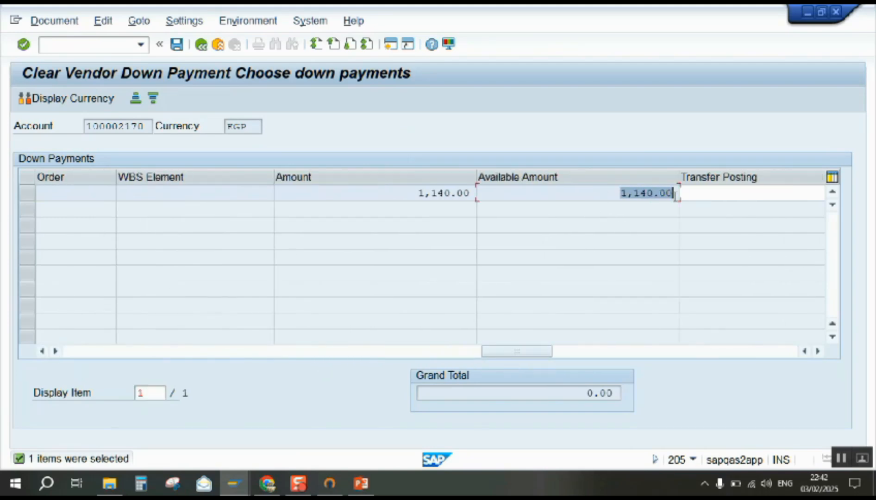
pyautogui.click(687, 196)
pyautogui.hotkey('ctrl', 'v')
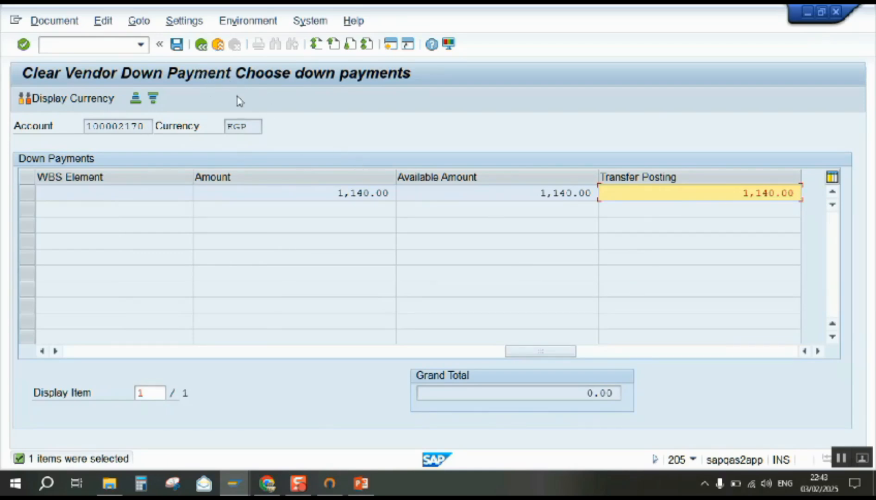
pyautogui.click(178, 48)
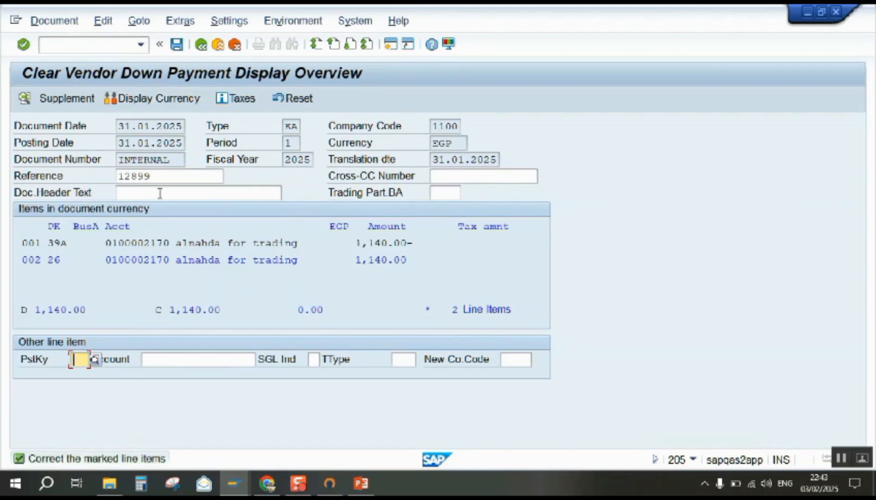
# - Enter "تسوية قيمة دفعة مقدمة" as the text of line item 002 with posting key 26 and post the clearing document
pyautogui.doubleClick(152, 260)
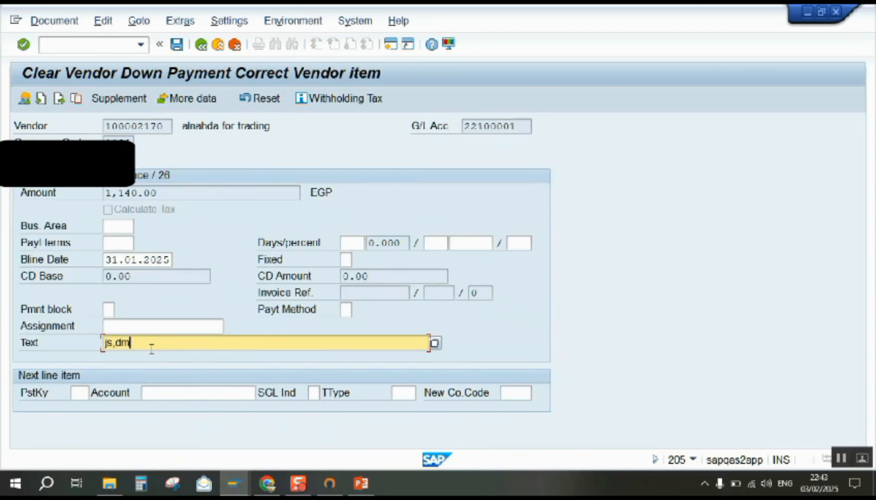
pyautogui.press('BackSpace')
pyautogui.press('BackSpace')
pyautogui.press('BackSpace')
pyautogui.press('BackSpace')
pyautogui.press('BackSpace')
pyautogui.hotkey('alt', 'shift')
pyautogui.write('تس')
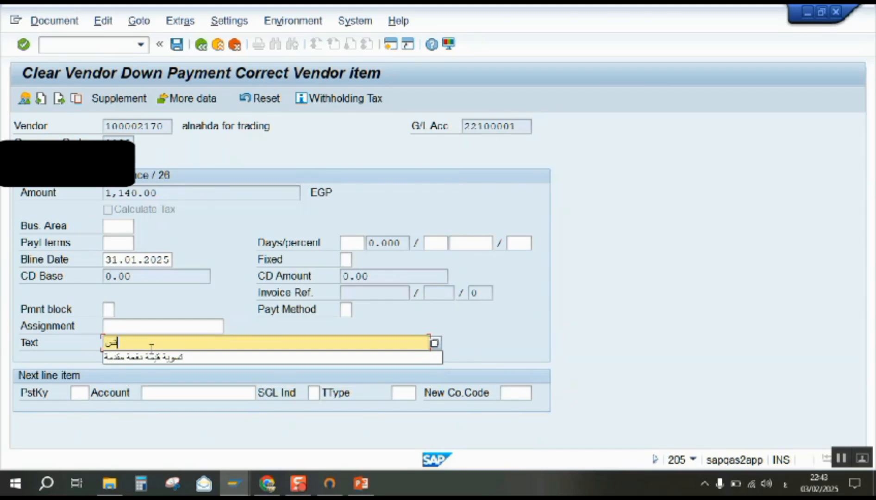
pyautogui.write('وية')
pyautogui.click(148, 358)
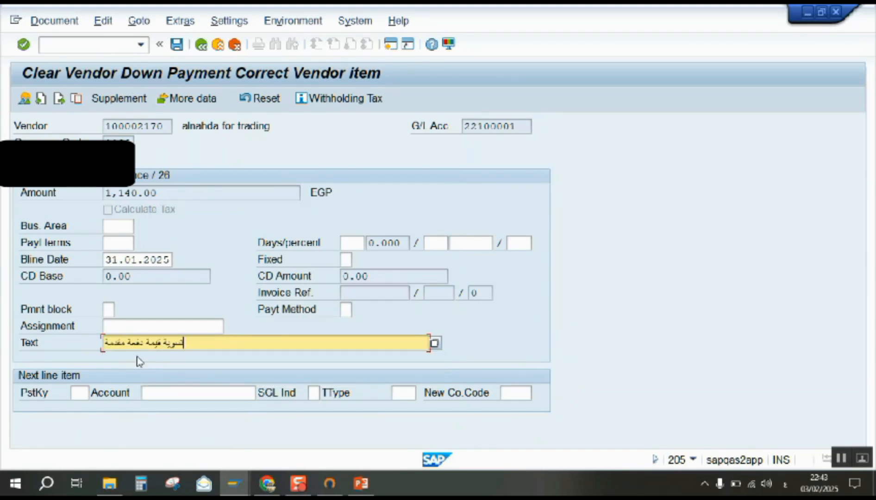
pyautogui.click(178, 46)
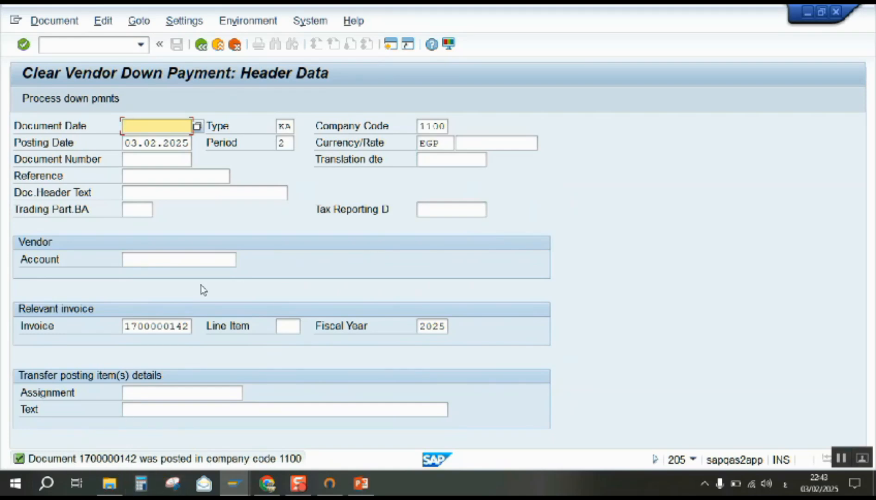
# - Switch to the Vendor Line Item Display session and refresh the list to check the posted clearing against the invoice
pyautogui.click(240, 490)
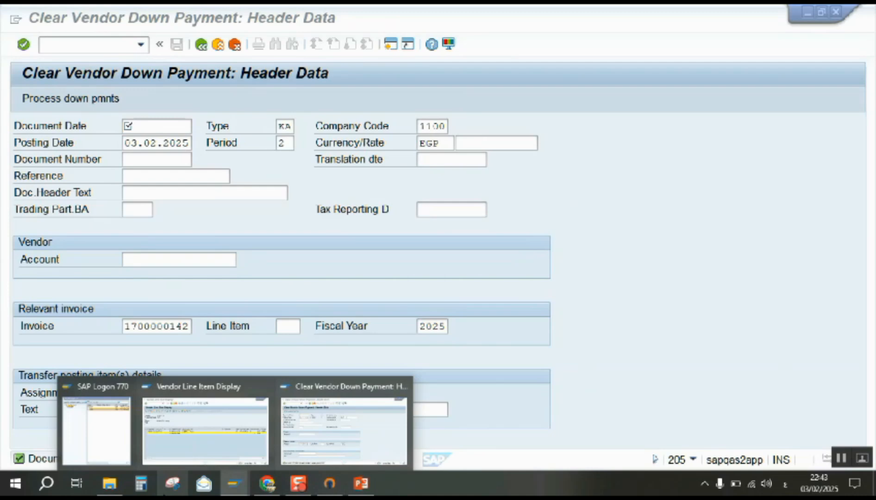
pyautogui.click(211, 446)
pyautogui.click(38, 21)
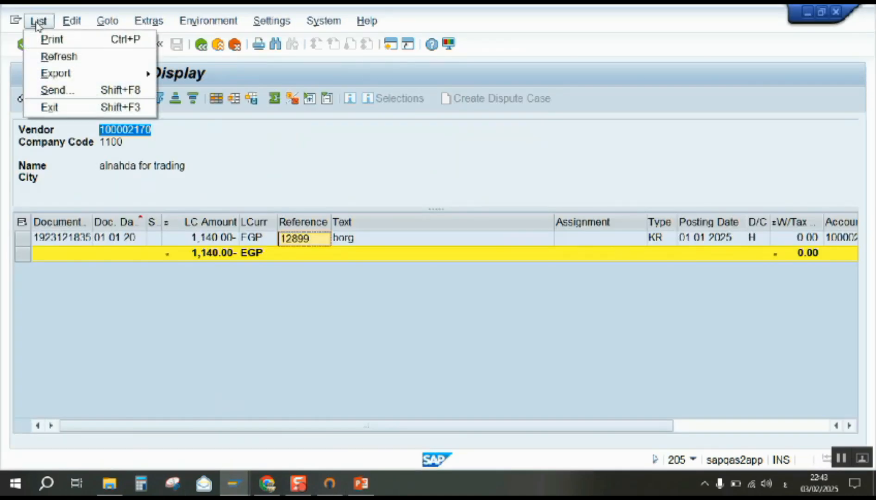
pyautogui.click(59, 57)
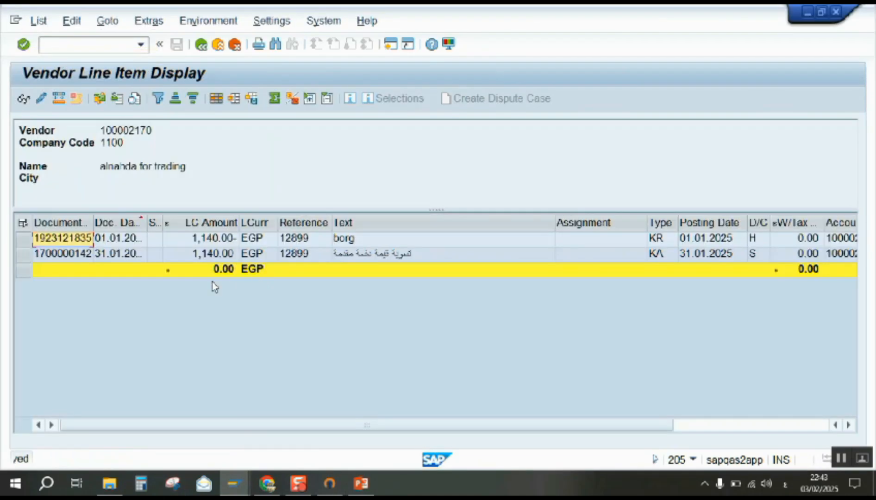